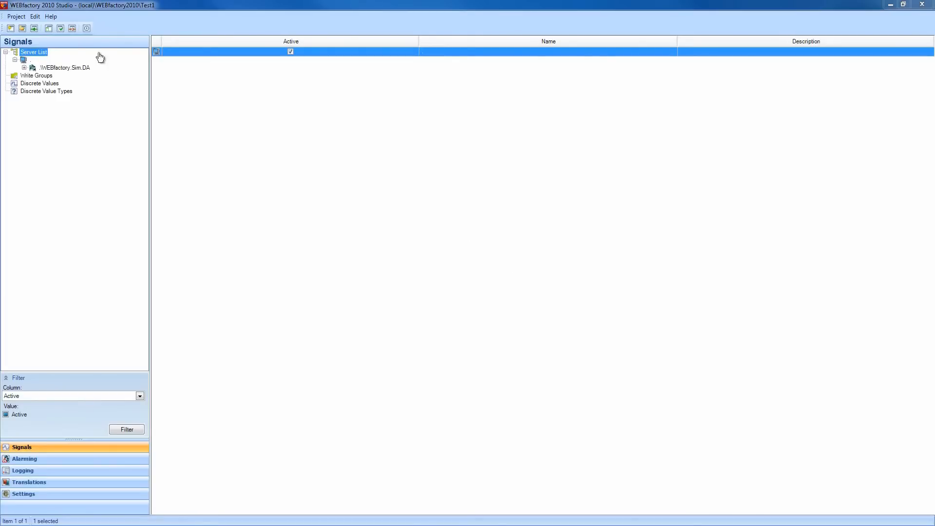
- Add a new SNMP Connector to the local server in the Server List
{"action": "left_click", "coordinate": [30, 61]}
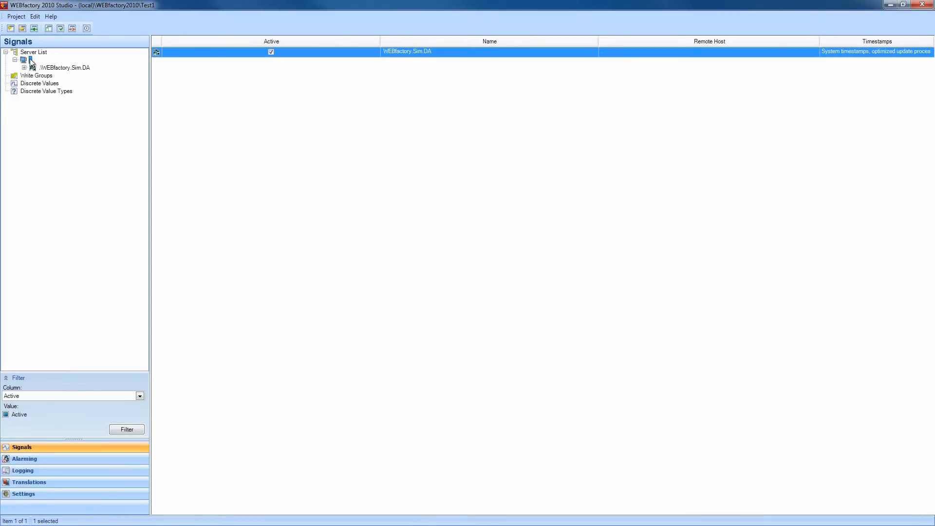
{"action": "right_click", "coordinate": [30, 59]}
{"action": "mouse_move", "coordinate": [66, 77]}
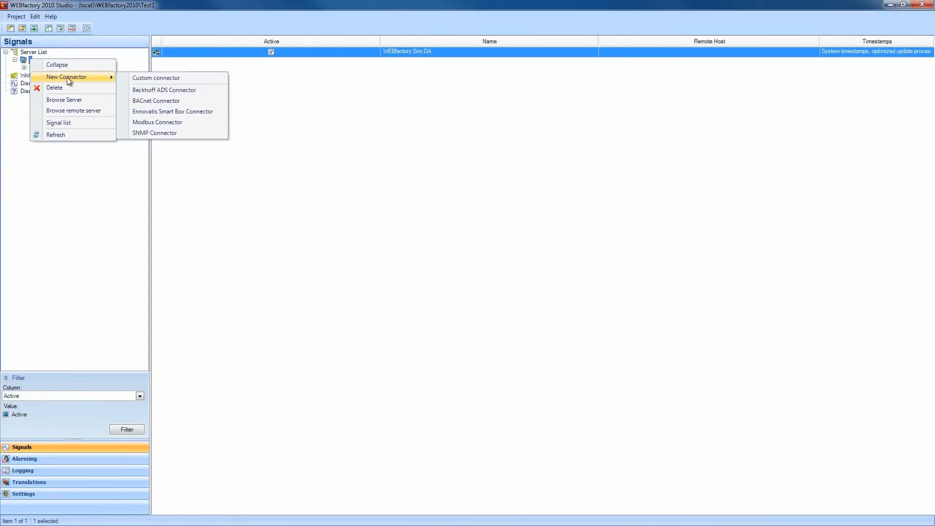
{"action": "left_click", "coordinate": [194, 134]}
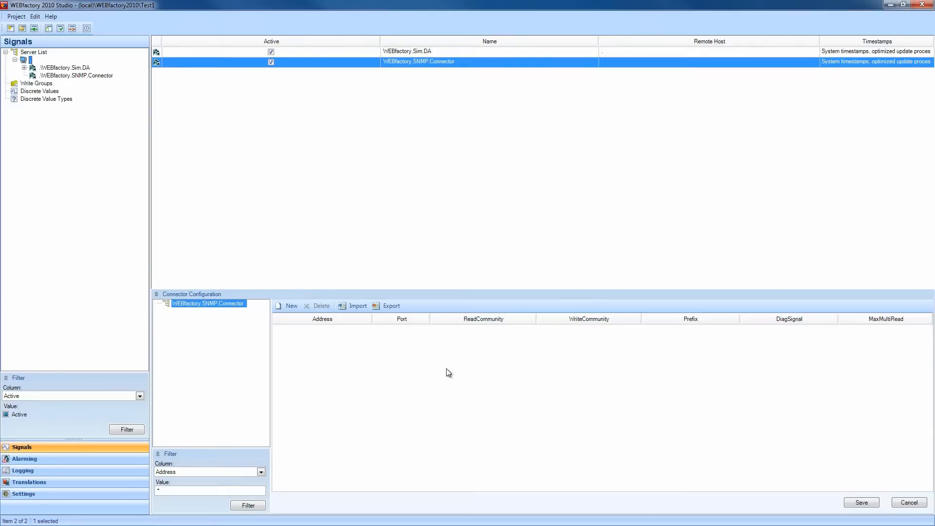
- Create a new host in the SNMP connector configuration with the address 1.1.1.1
{"action": "left_click", "coordinate": [292, 306]}
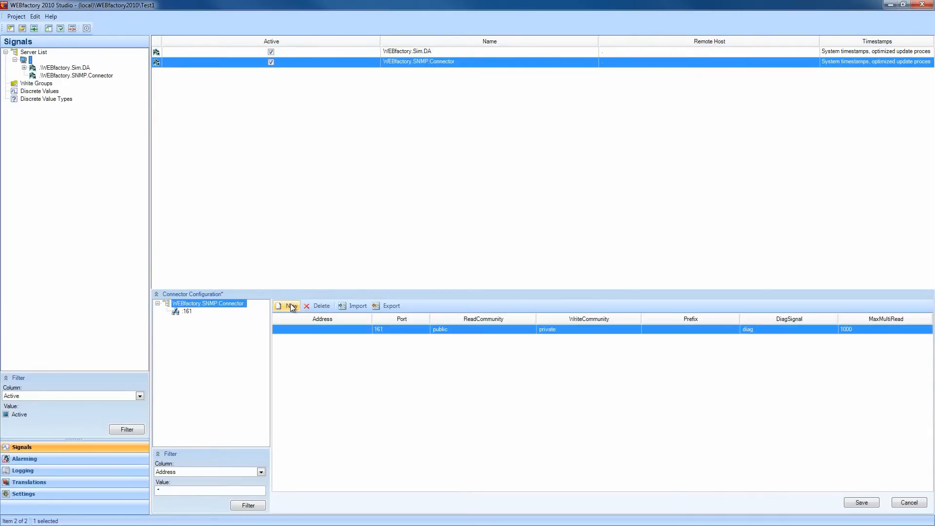
{"action": "left_click", "coordinate": [330, 330]}
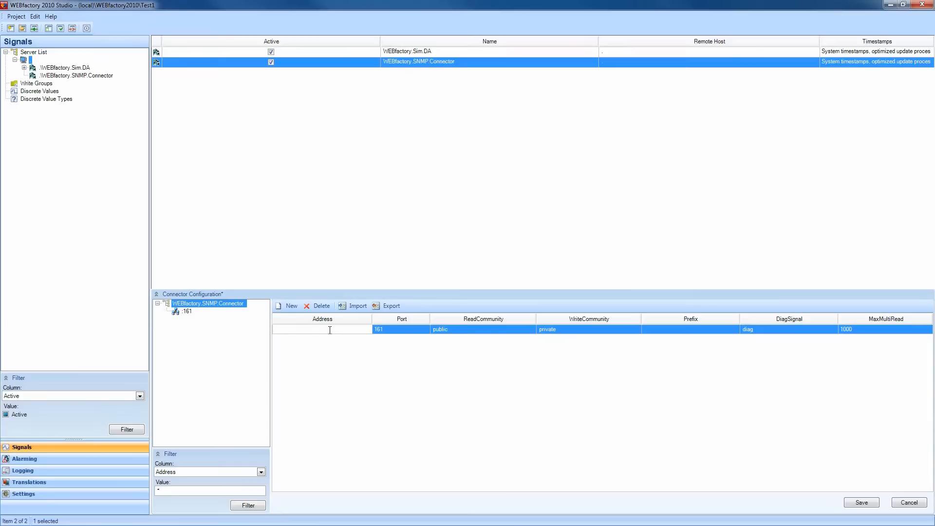
{"action": "type", "text": "1.1.1.1"}
{"action": "key", "text": "Return"}
- Add an item named Device 1 with OID 1.1.1.1 under the 1.1.1.1 host
{"action": "left_click", "coordinate": [196, 311]}
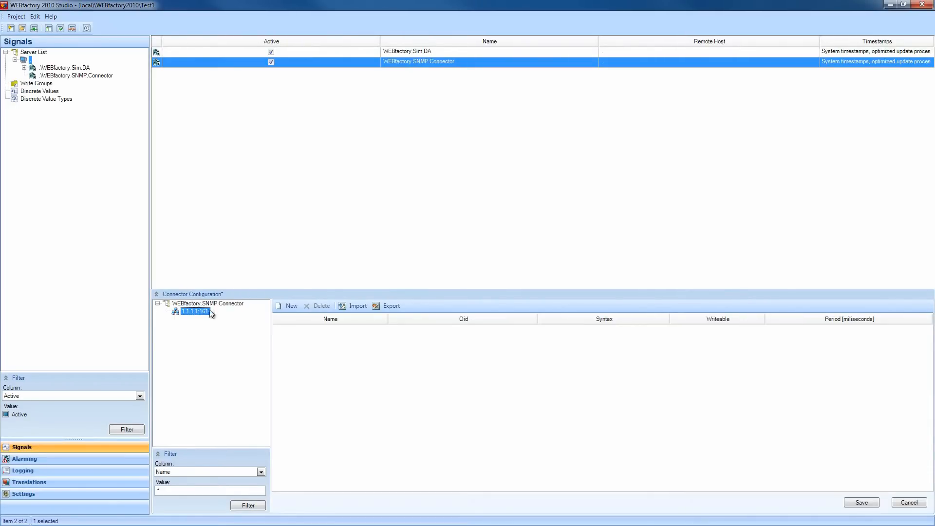
{"action": "left_click", "coordinate": [291, 306]}
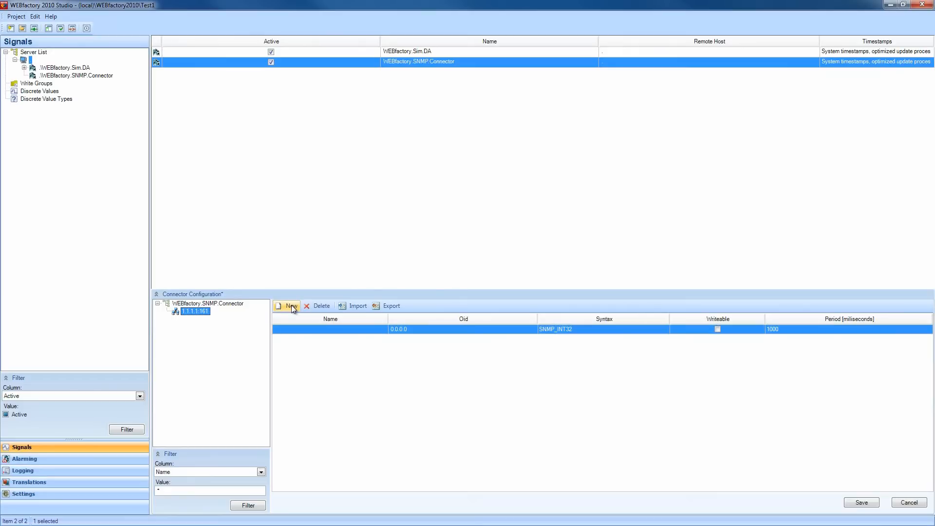
{"action": "left_click", "coordinate": [314, 327]}
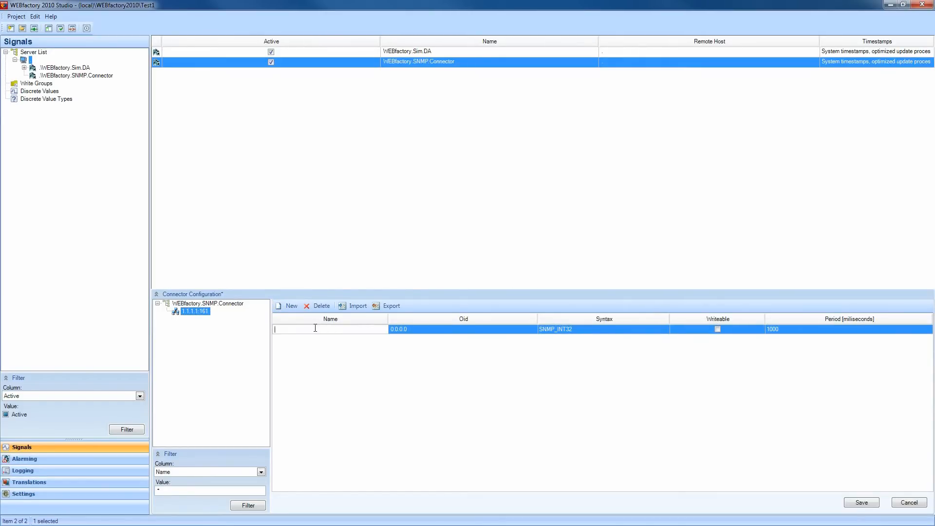
{"action": "type", "text": "Device 1"}
{"action": "key", "text": "Return"}
{"action": "left_click", "coordinate": [441, 332]}
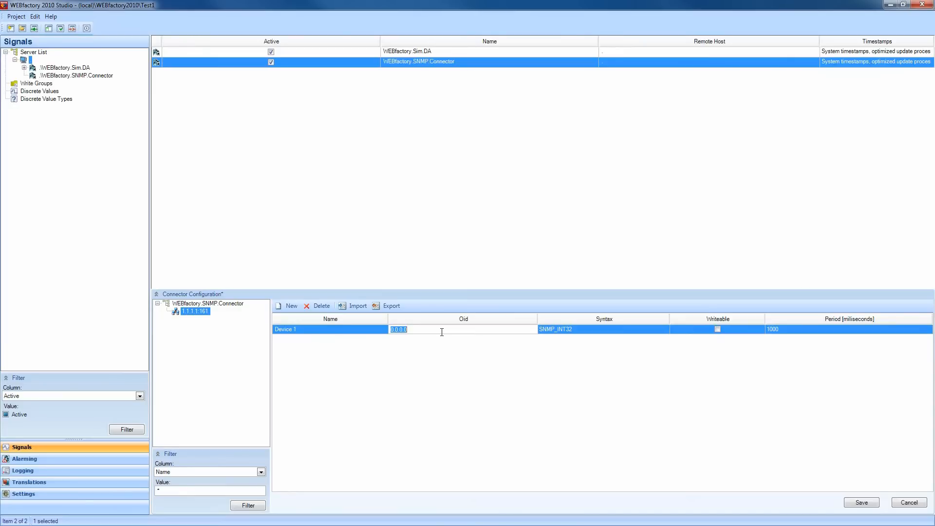
{"action": "type", "text": "1.1.1.1"}
{"action": "key", "text": "Return"}
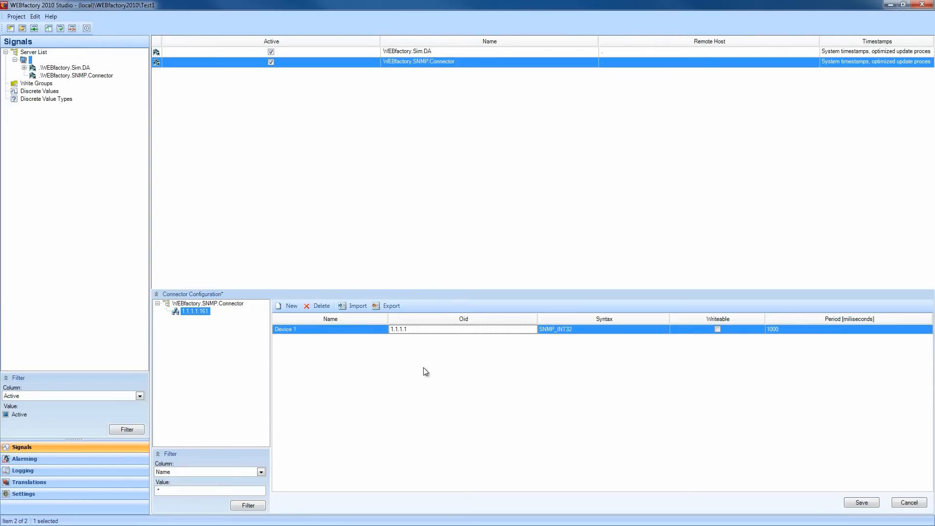
- Add a second item named Device 2 with OID 1.1.1.2 to the same host
{"action": "left_click", "coordinate": [294, 306]}
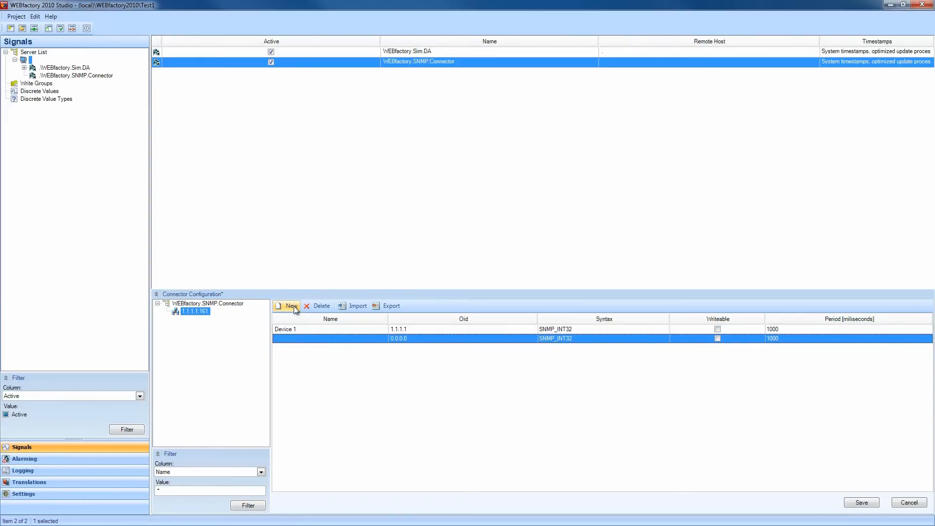
{"action": "left_click", "coordinate": [304, 338]}
{"action": "type", "text": "Device 2"}
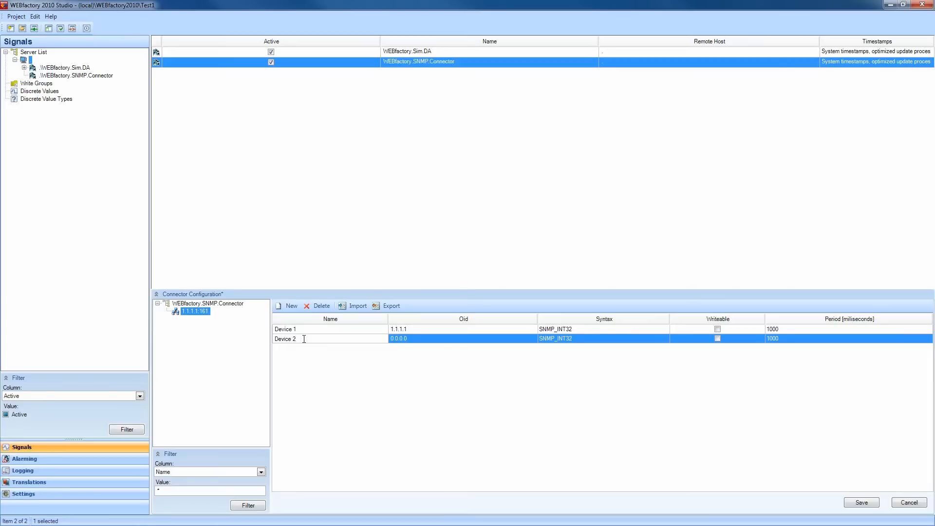
{"action": "left_click", "coordinate": [414, 339]}
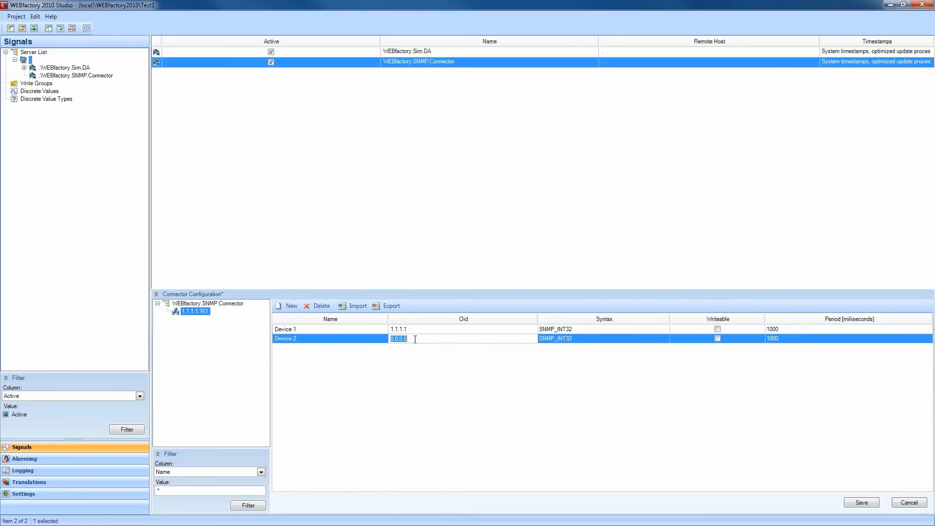
{"action": "type", "text": "1.1.2"}
{"action": "key", "text": "Return"}
- Create a second host in the SNMP connector with the address 1.1.1.2
{"action": "left_click", "coordinate": [236, 303]}
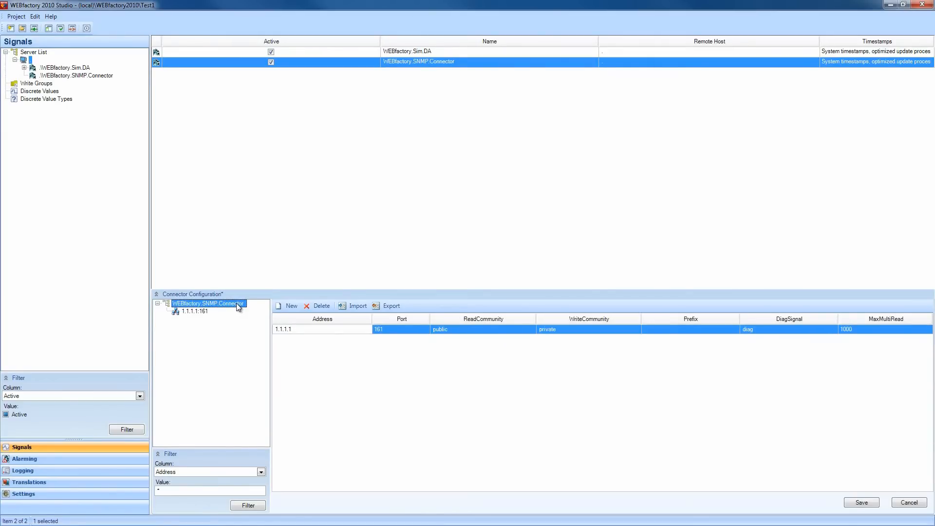
{"action": "left_click", "coordinate": [290, 305]}
{"action": "left_click", "coordinate": [304, 338]}
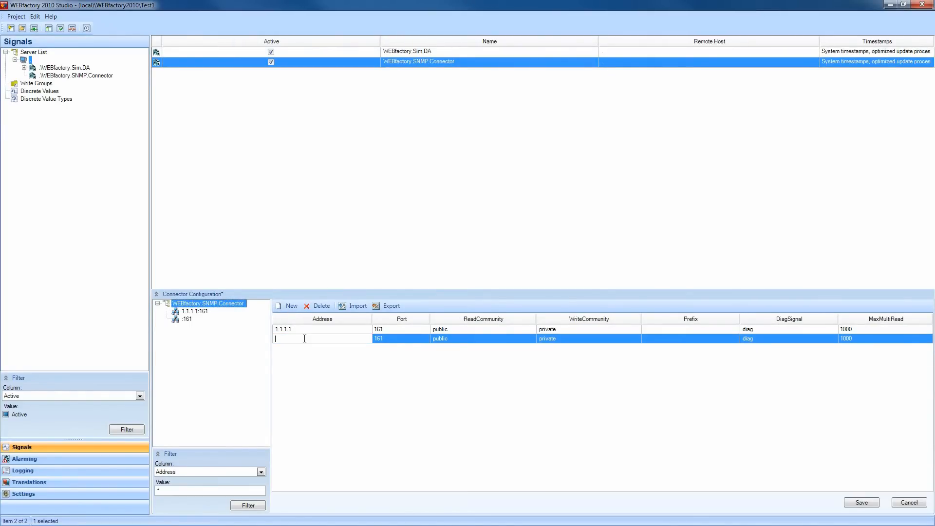
{"action": "type", "text": "1.1.1.2"}
{"action": "key", "text": "Return"}
- Add an item named Device 3 with OID 1.1.1.1 under the 1.1.1.2 host
{"action": "left_click", "coordinate": [199, 320]}
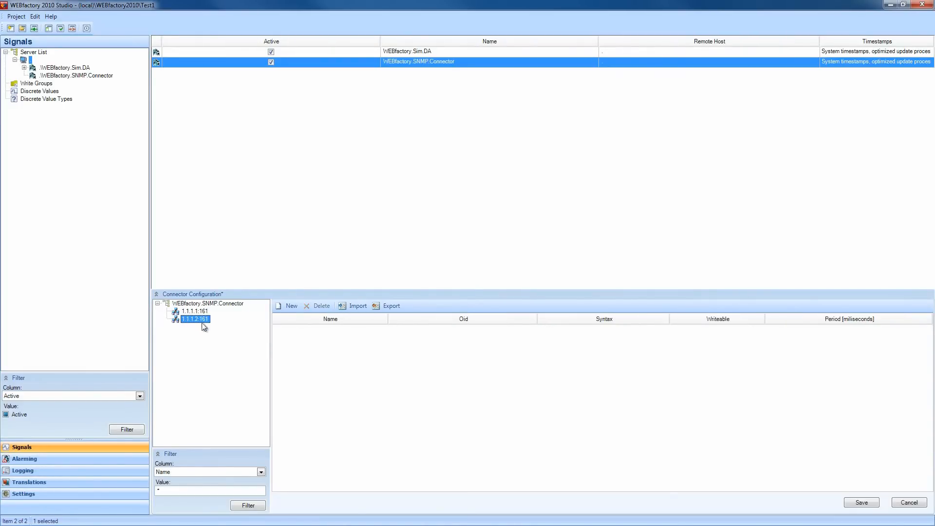
{"action": "left_click", "coordinate": [290, 306]}
{"action": "left_click", "coordinate": [423, 328]}
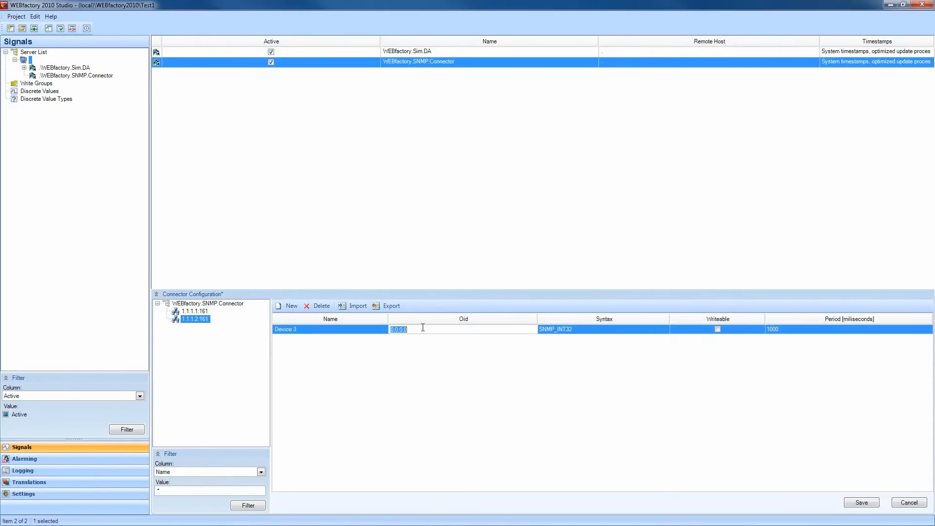
{"action": "type", "text": "1.1.1.1"}
{"action": "key", "text": "Return"}
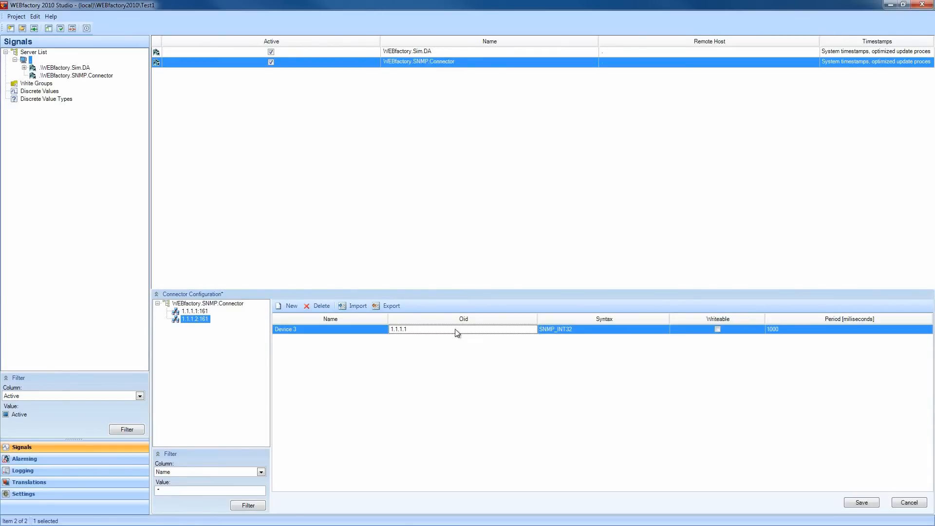
- Review both hosts' items and add Device 4 under the 1.1.1.1 host, trying the already used OID 1.1.1.1
{"action": "left_click", "coordinate": [193, 313]}
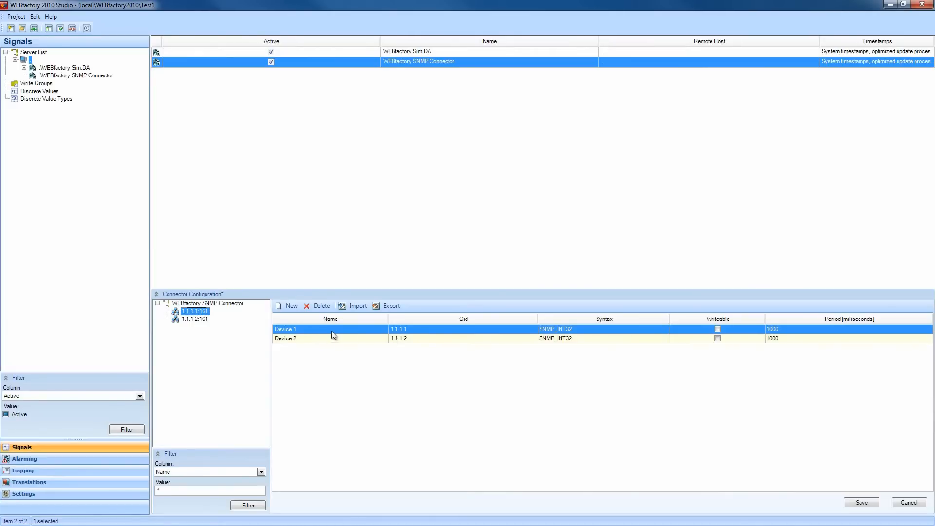
{"action": "left_click", "coordinate": [200, 318]}
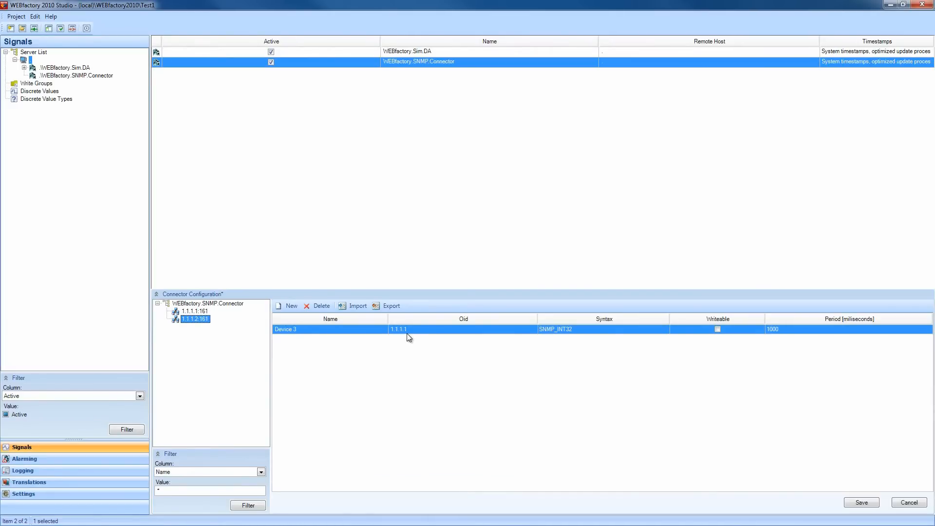
{"action": "left_click", "coordinate": [202, 314]}
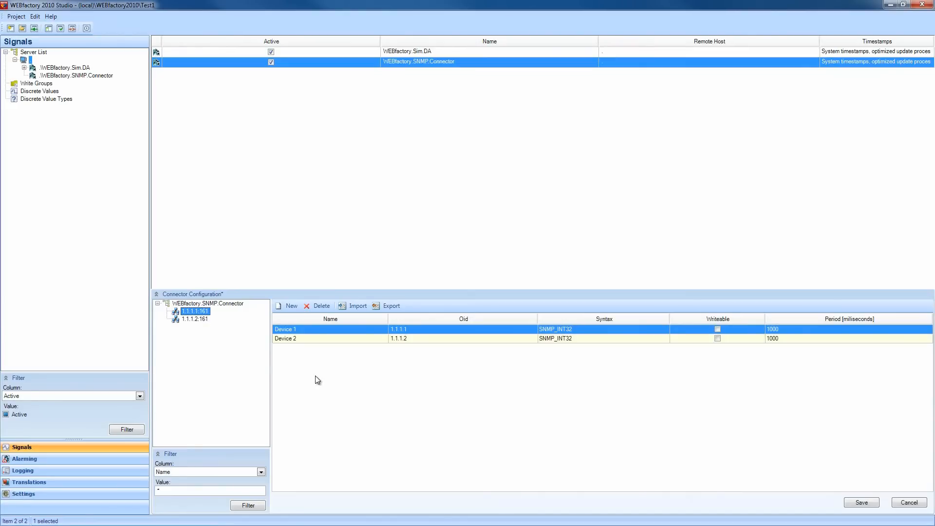
{"action": "left_click", "coordinate": [291, 305]}
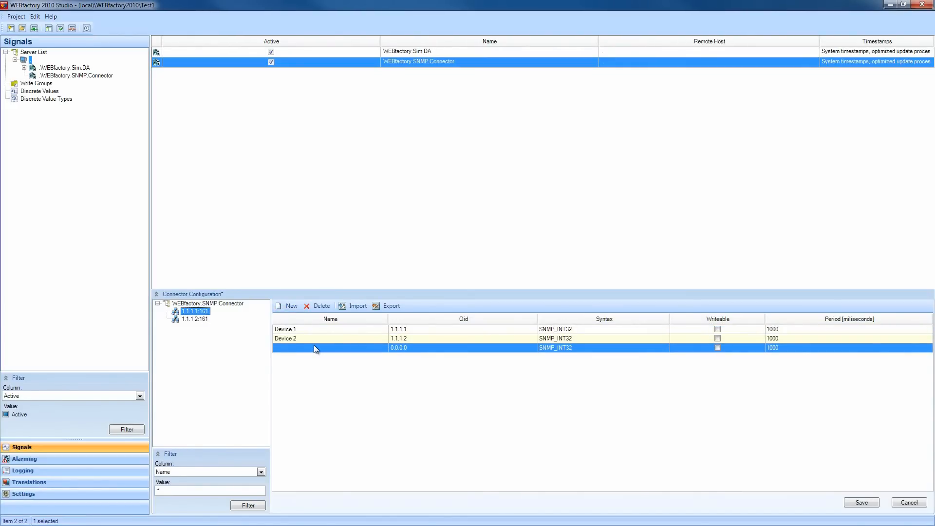
{"action": "left_click", "coordinate": [314, 346]}
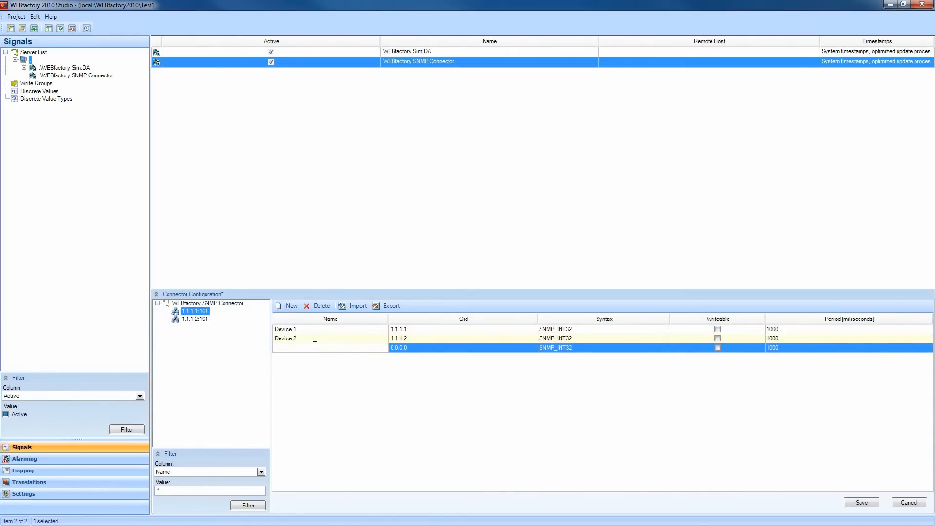
{"action": "type", "text": "Deveice"}
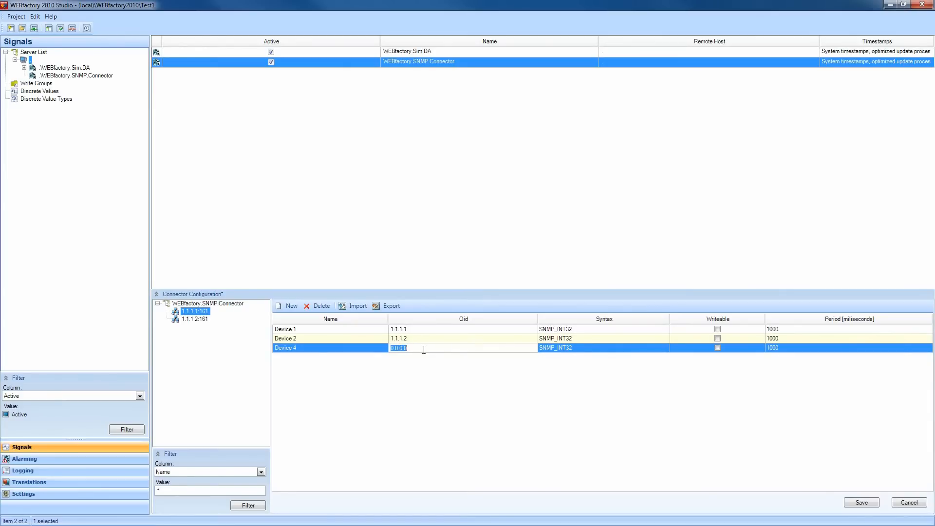
{"action": "type", "text": "1.1.1.1"}
{"action": "key", "text": "Return"}
{"action": "mouse_move", "coordinate": [392, 349]}
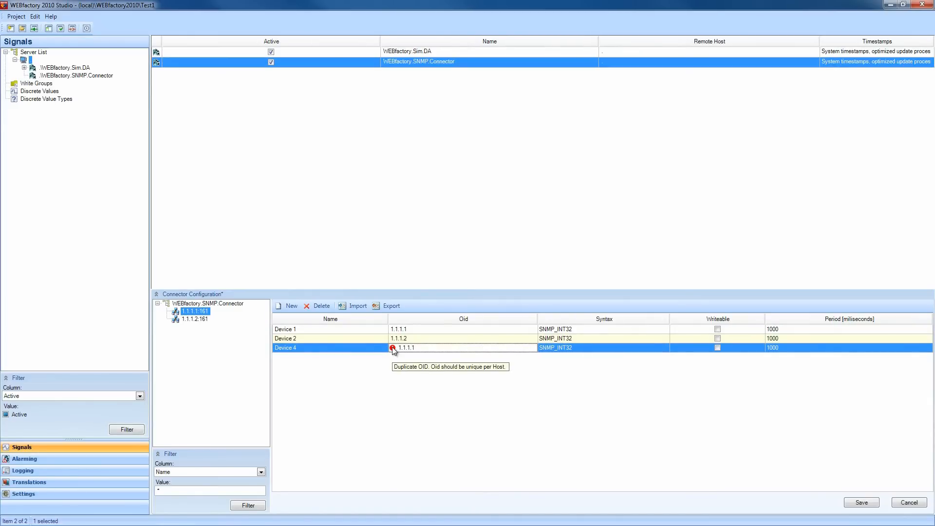
- Set Device 4's OID to 1.1.1.3 and save the connector configuration
{"action": "left_click", "coordinate": [423, 348]}
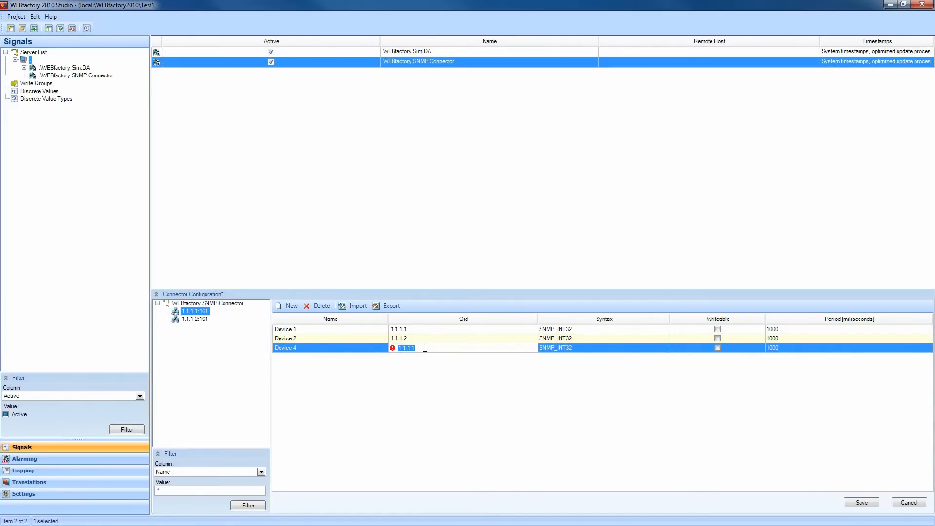
{"action": "key", "text": "End"}
{"action": "key", "text": "BackSpace"}
{"action": "type", "text": "3"}
{"action": "key", "text": "Return"}
{"action": "left_click", "coordinate": [862, 502]}
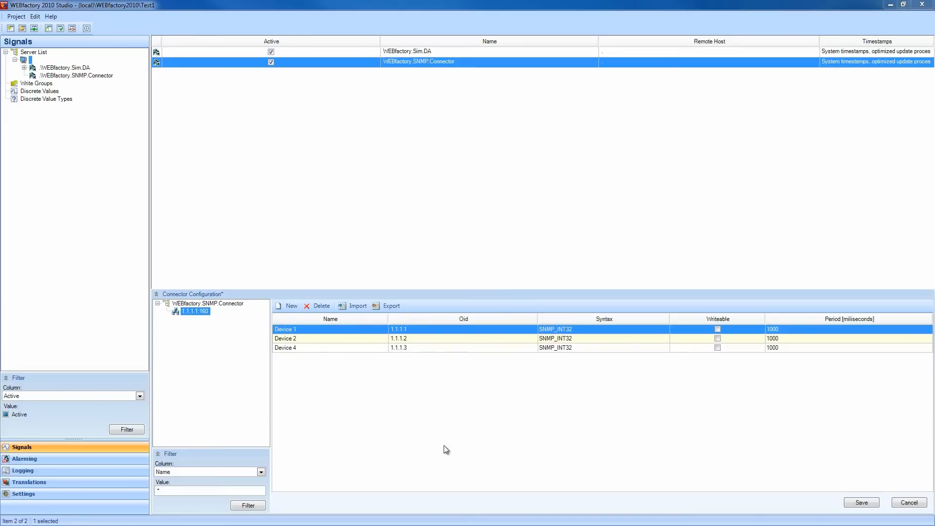
- Export the SNMP configuration to the Desktop as an XML file named export
{"action": "left_click", "coordinate": [393, 306]}
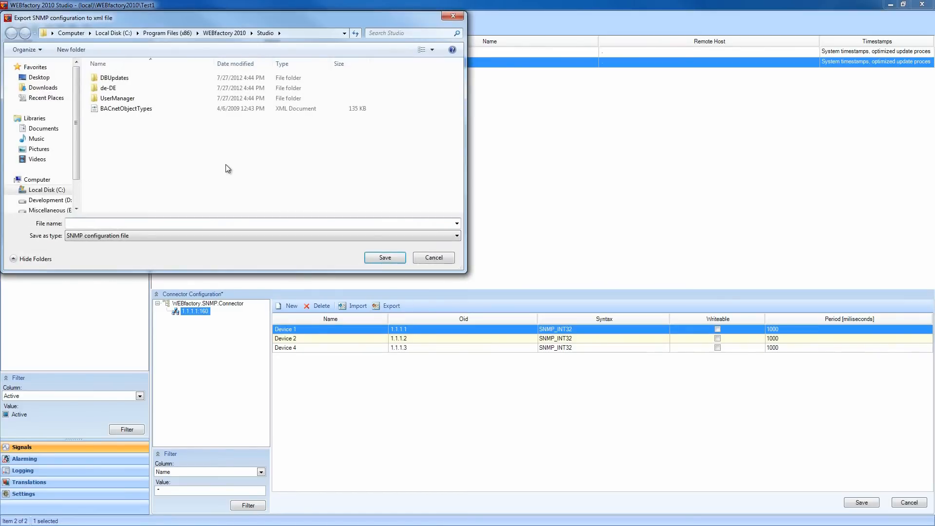
{"action": "left_click", "coordinate": [39, 77]}
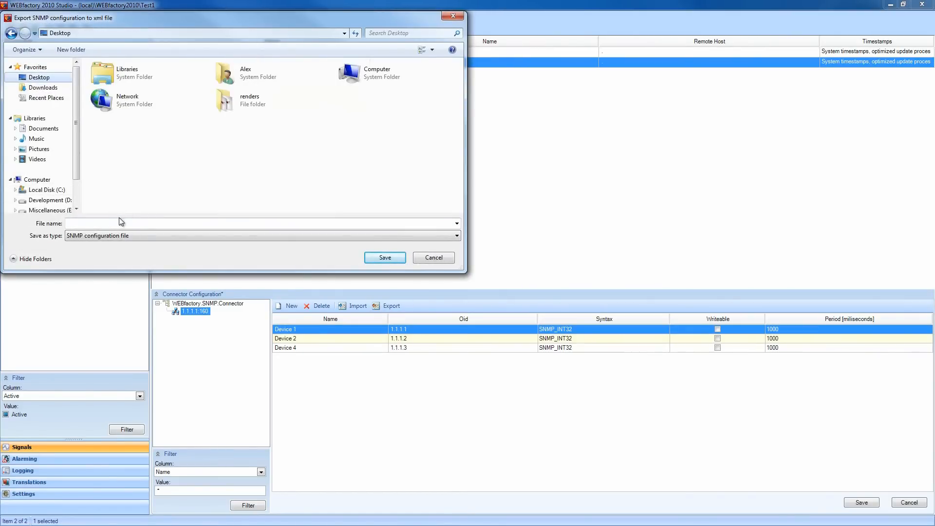
{"action": "left_click", "coordinate": [111, 224]}
{"action": "type", "text": "export"}
{"action": "left_click", "coordinate": [385, 257]}
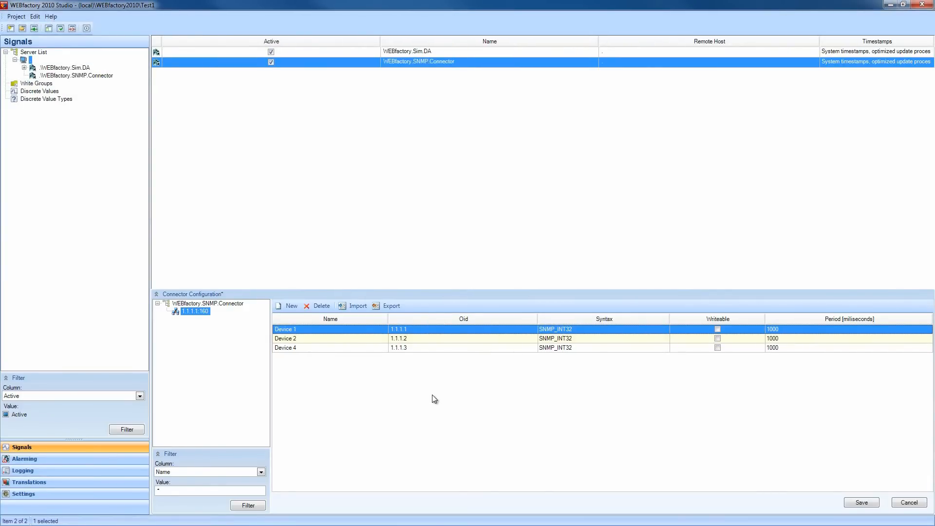
- Delete the 1.1.1.1 host from the SNMP connector and save the configuration
{"action": "left_click", "coordinate": [202, 303]}
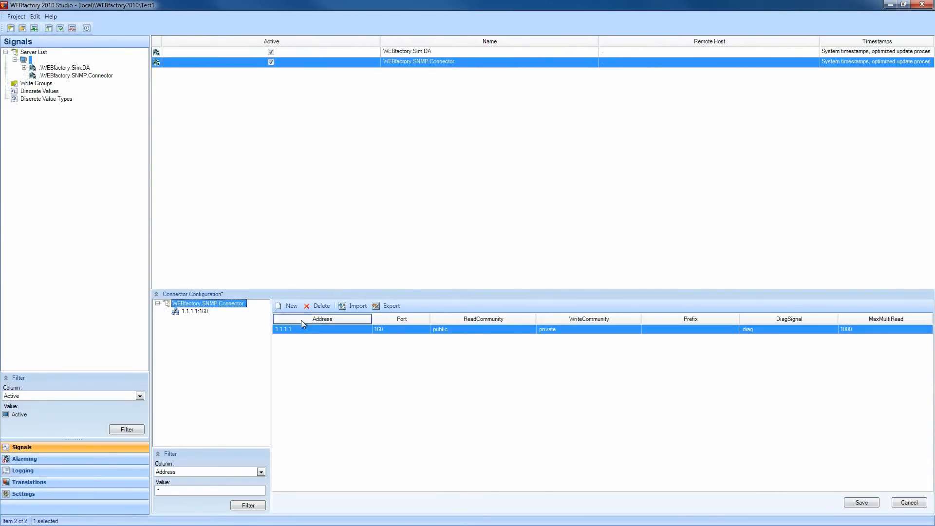
{"action": "left_click", "coordinate": [319, 306]}
{"action": "left_click", "coordinate": [861, 502]}
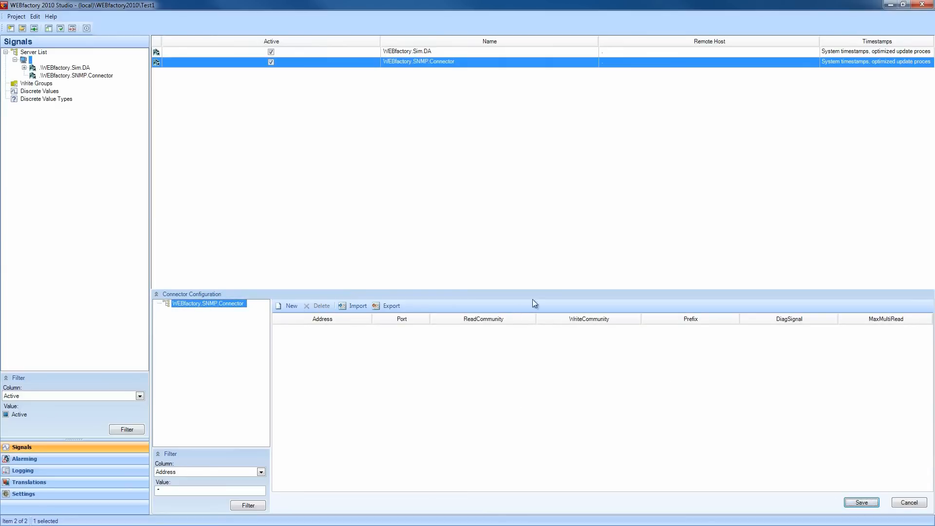
- Import the SNMP configuration from the export file on the Desktop, overwriting the existing items
{"action": "left_click", "coordinate": [359, 306]}
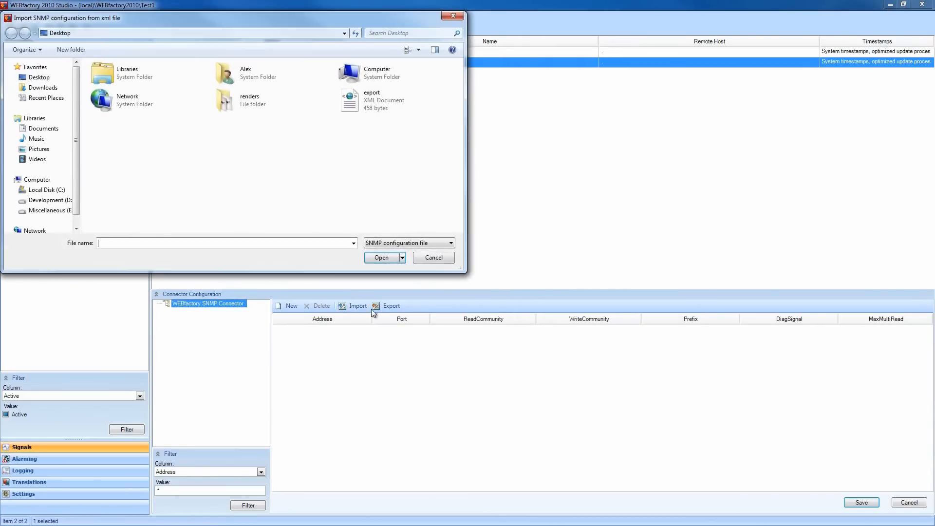
{"action": "left_click", "coordinate": [355, 117]}
{"action": "left_click", "coordinate": [381, 257]}
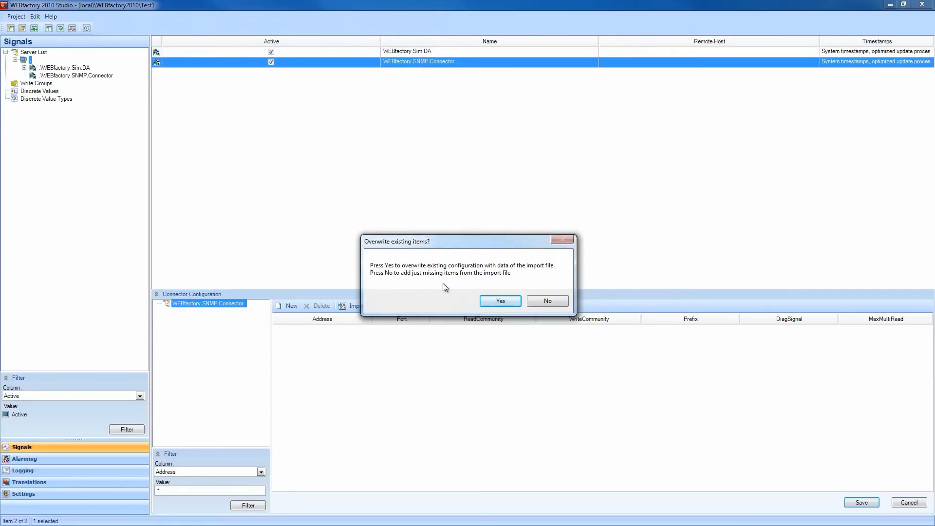
{"action": "left_click", "coordinate": [498, 301]}
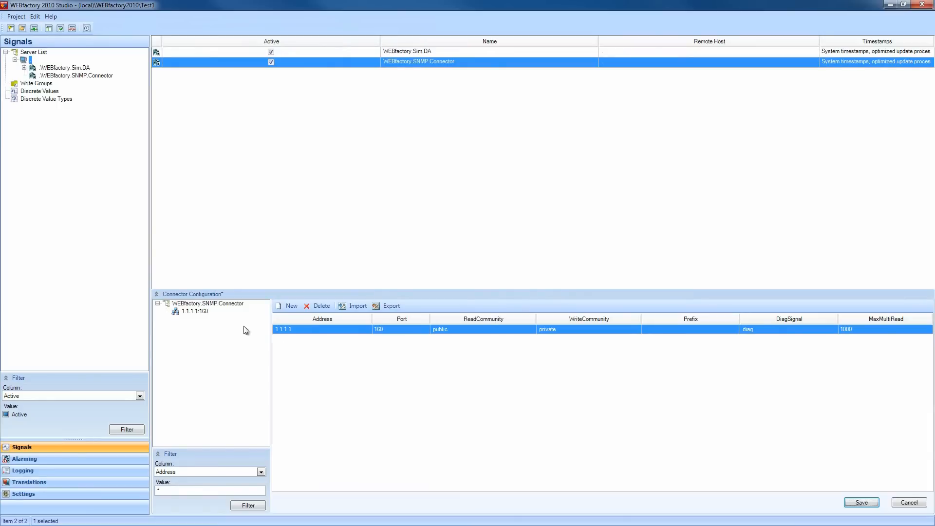
- Open the items of the imported 1.1.1.1:160 host and save the connector configuration
{"action": "left_click", "coordinate": [195, 311]}
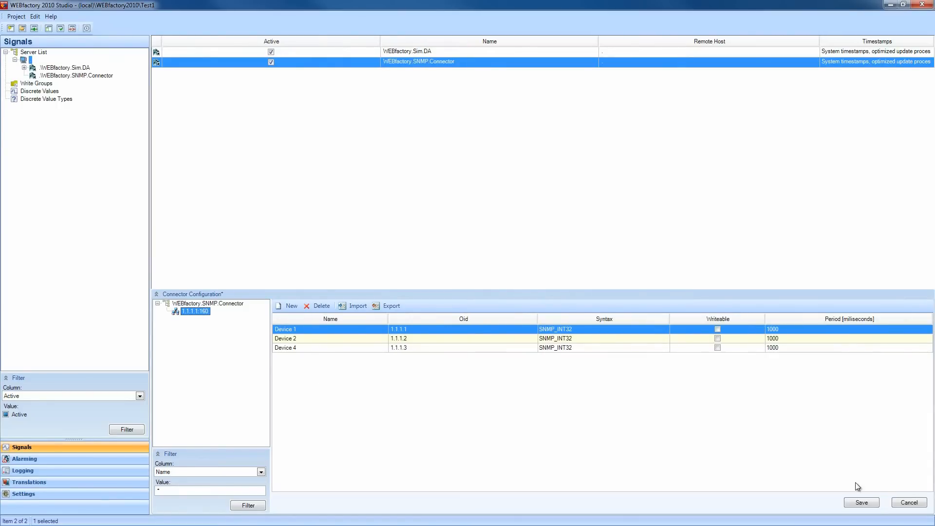
{"action": "left_click", "coordinate": [862, 503]}
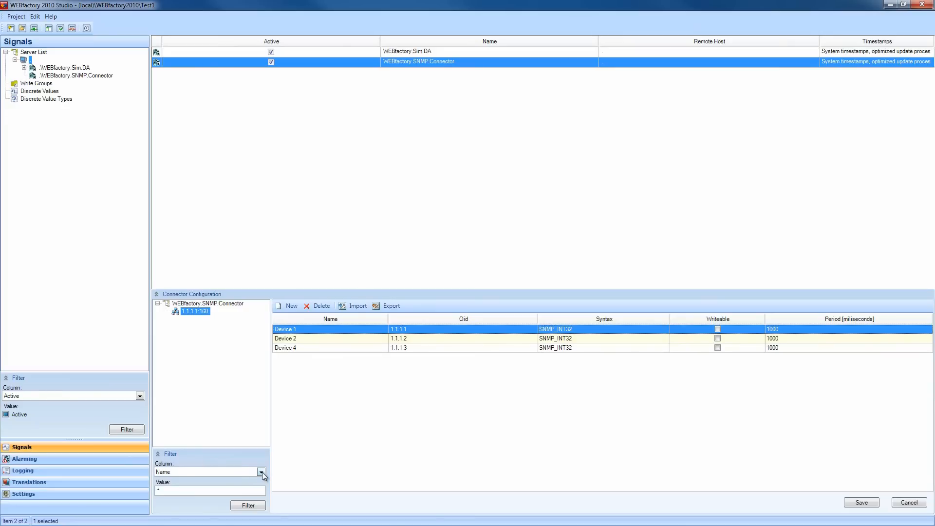
- Filter the SNMP host's items by the Name column with the value Device 1
{"action": "left_click_drag", "start_coordinate": [188, 492], "coordinate": [136, 495]}
{"action": "left_click", "coordinate": [211, 456]}
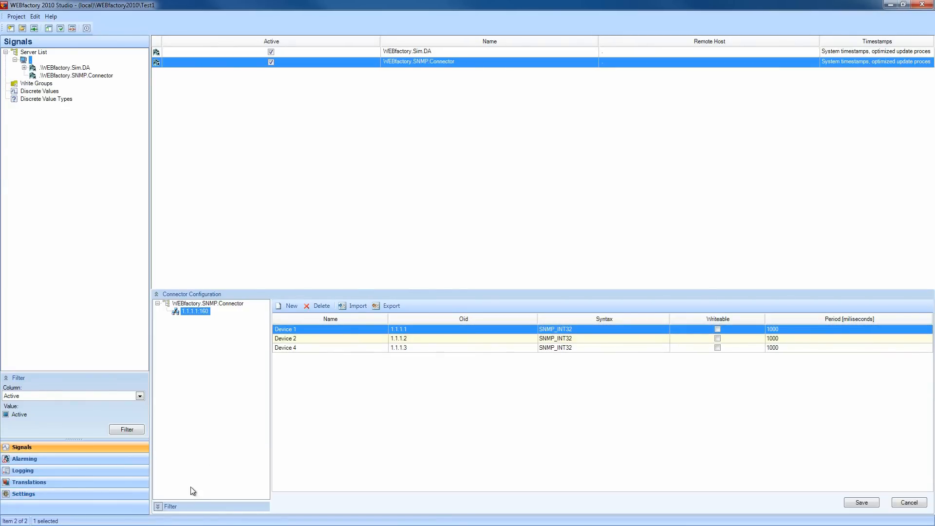
{"action": "left_click", "coordinate": [195, 507]}
{"action": "left_click", "coordinate": [261, 472]}
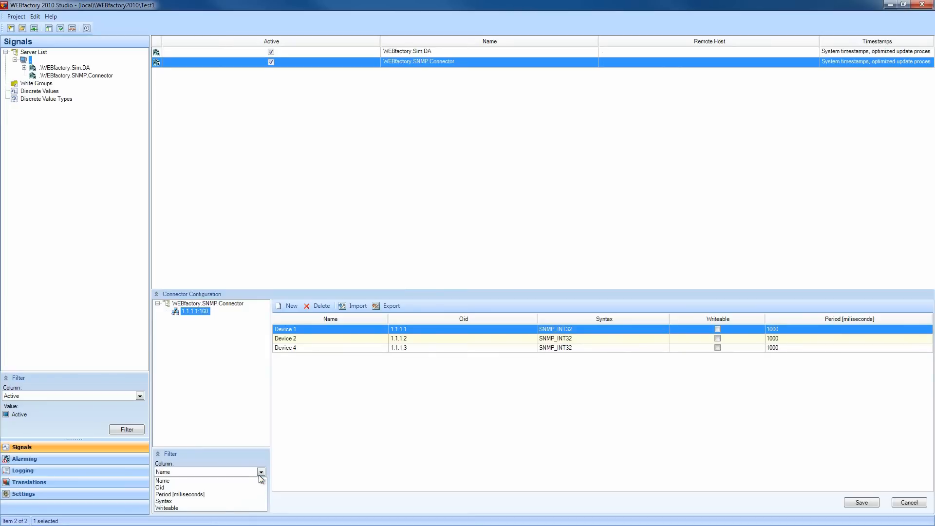
{"action": "left_click", "coordinate": [261, 472]}
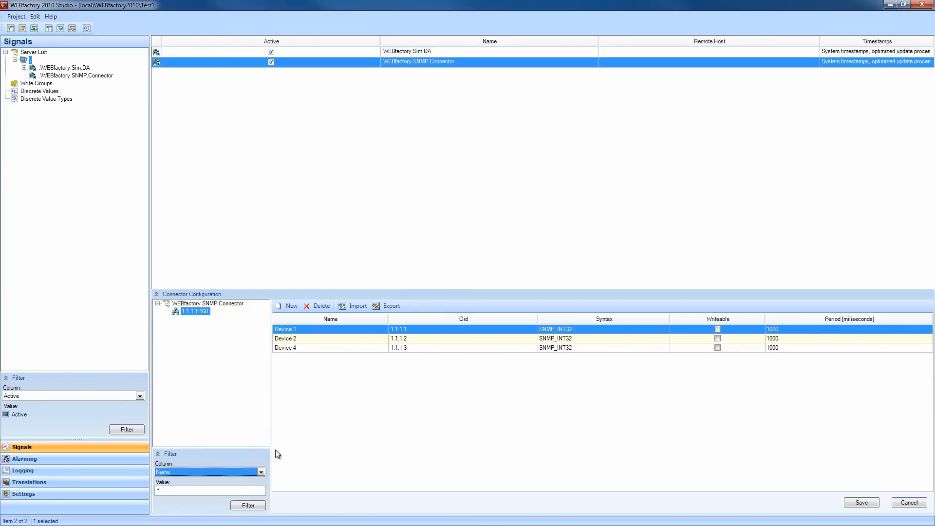
{"action": "key", "text": "Tab"}
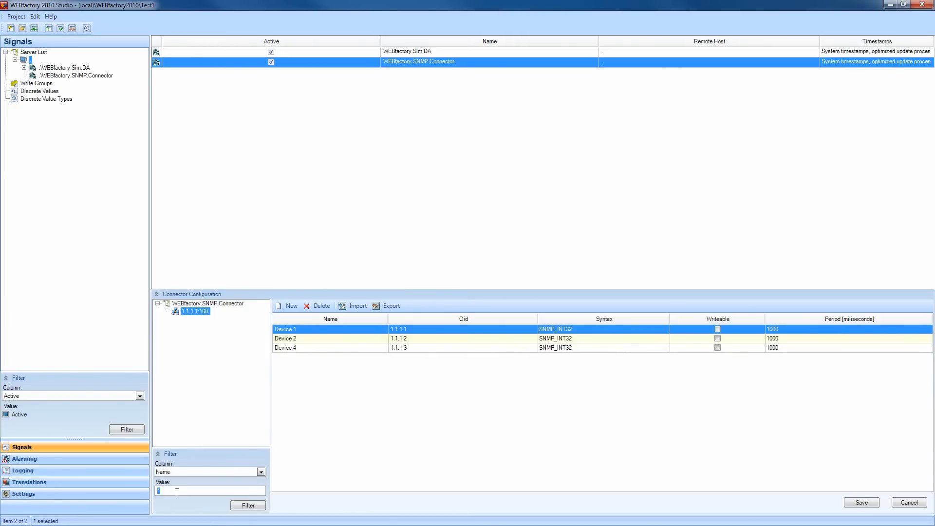
{"action": "type", "text": "Device 1"}
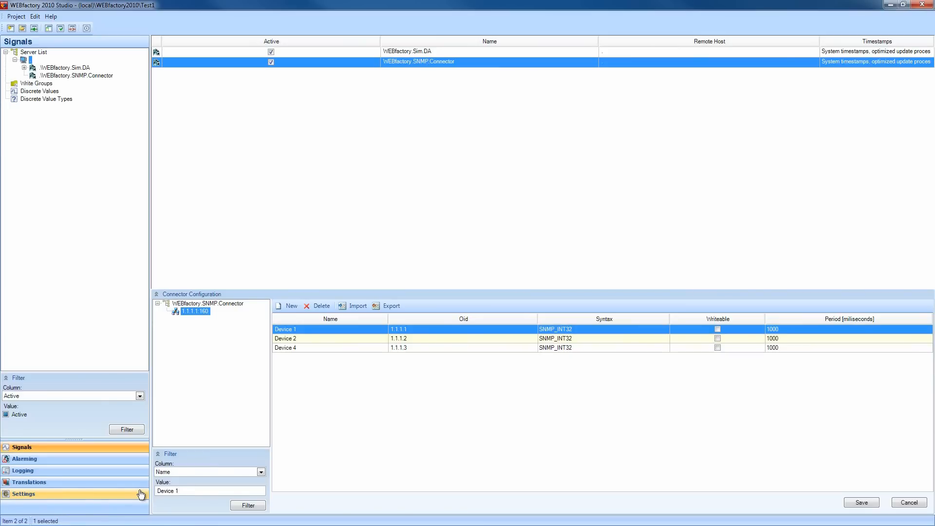
{"action": "left_click_drag", "start_coordinate": [194, 492], "coordinate": [141, 495]}
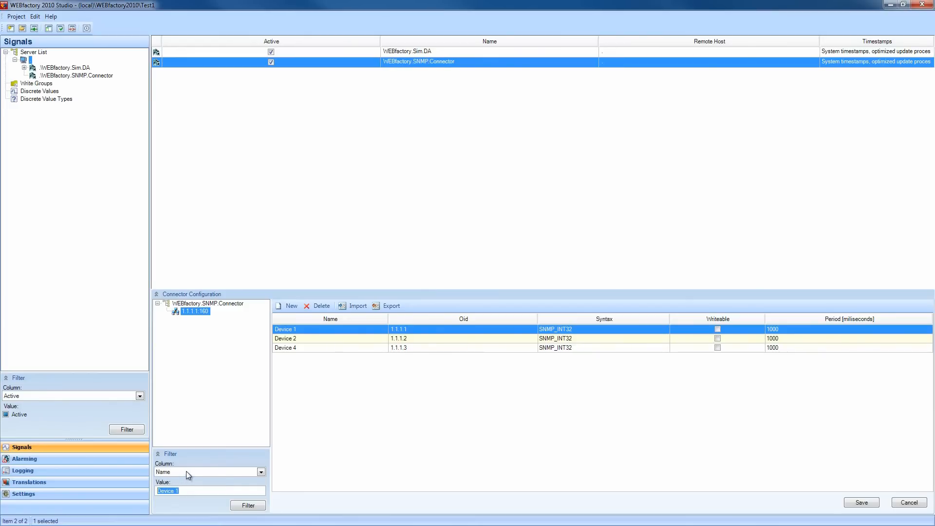
{"action": "left_click", "coordinate": [247, 507]}
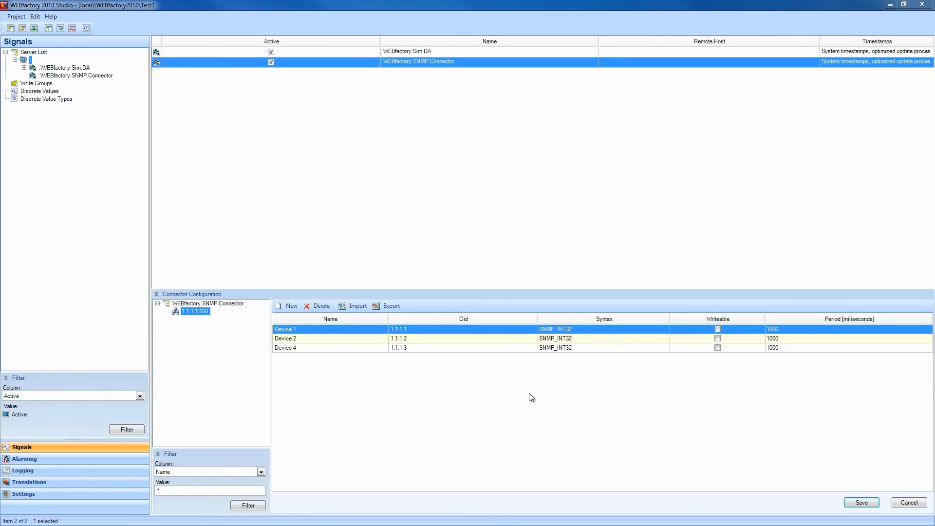
- Add a new signal group named Group 1 to the WEBfactory.SNMP.Connector server
{"action": "left_click", "coordinate": [77, 76]}
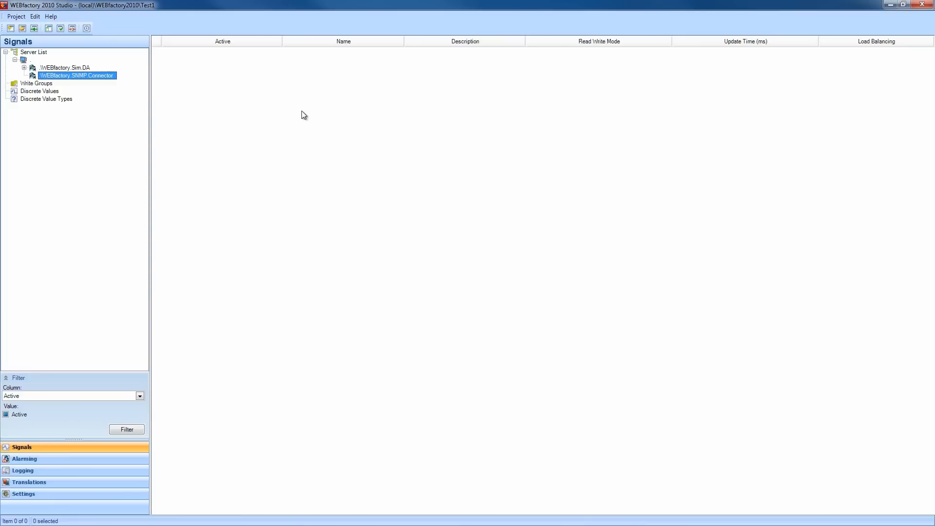
{"action": "right_click", "coordinate": [238, 74]}
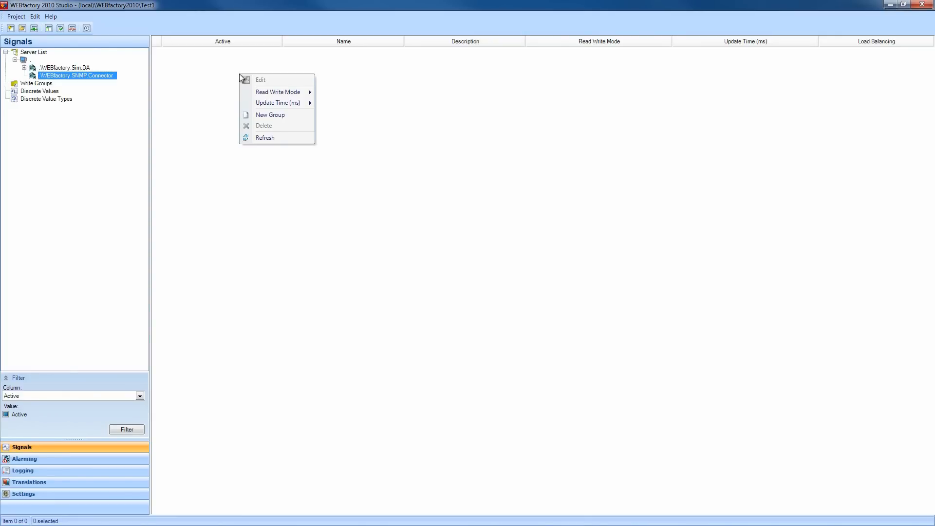
{"action": "left_click", "coordinate": [274, 116]}
{"action": "left_click", "coordinate": [306, 51]}
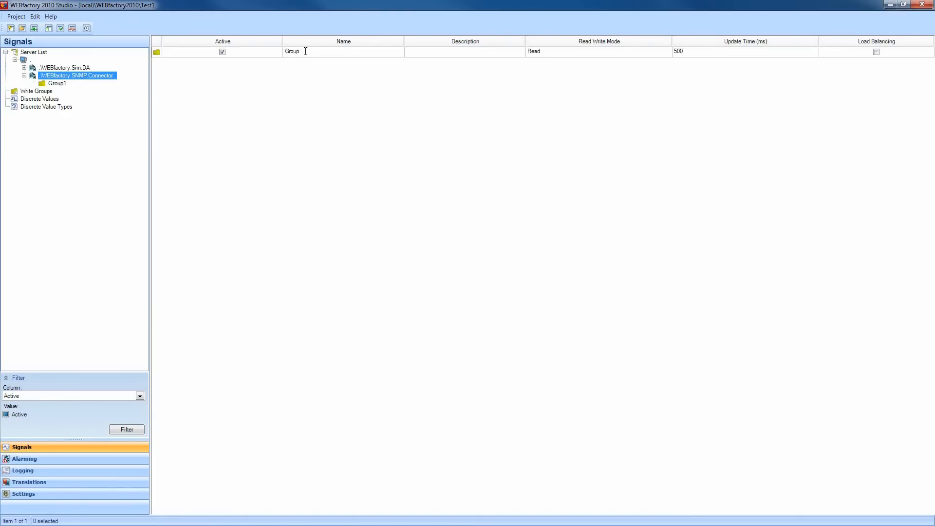
{"action": "type", "text": "1"}
{"action": "key", "text": "Return"}
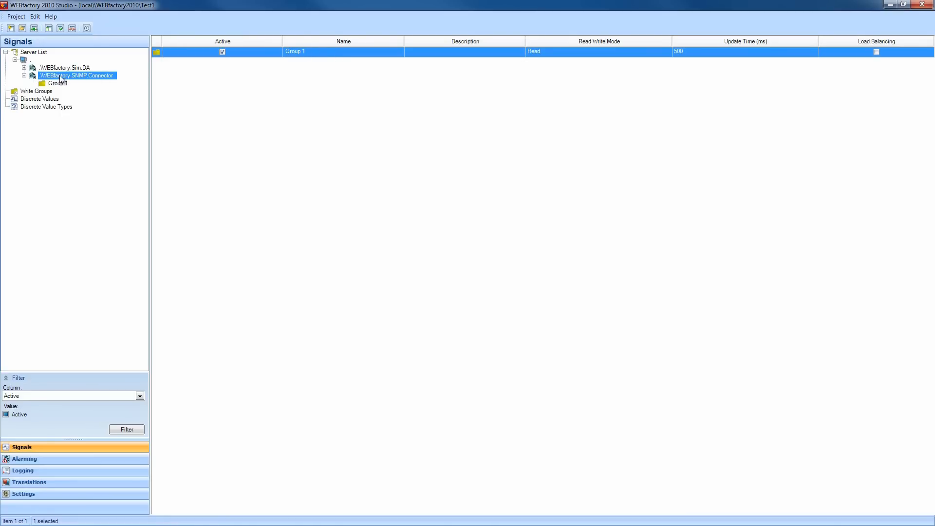
- Browse the SNMP connector and add Device 1, Device 2, Device 4 and diag to the destination group Group 1
{"action": "right_click", "coordinate": [97, 76]}
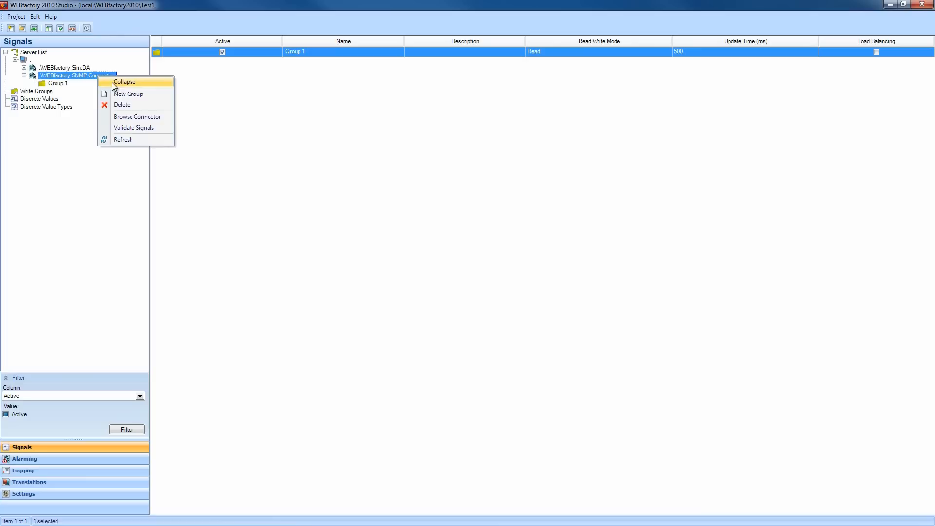
{"action": "left_click", "coordinate": [162, 117]}
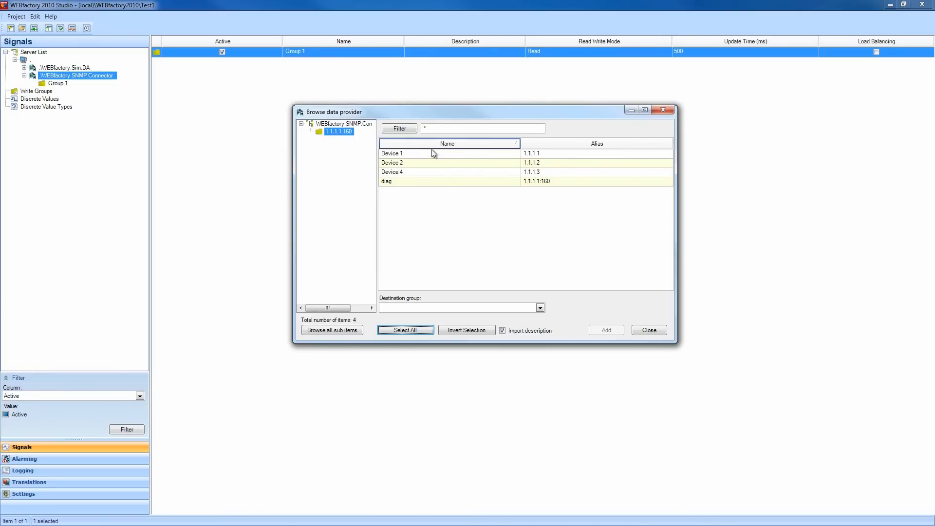
{"action": "left_click", "coordinate": [398, 181]}
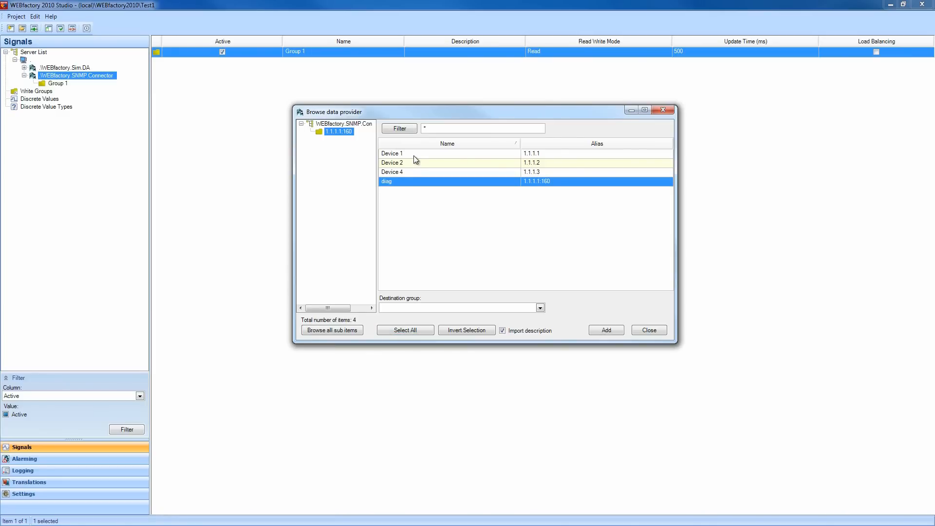
{"action": "left_click_drag", "start_coordinate": [414, 156], "coordinate": [426, 180]}
{"action": "left_click", "coordinate": [540, 307]}
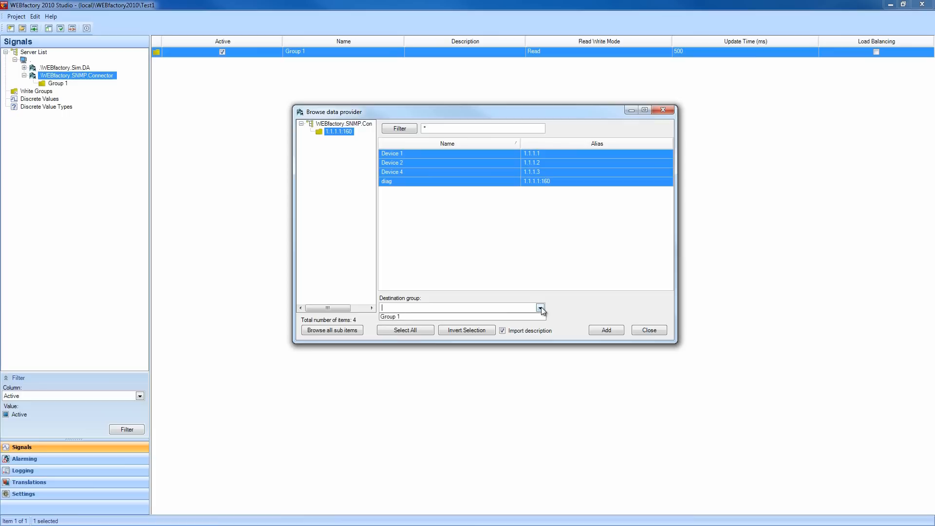
{"action": "left_click", "coordinate": [502, 317]}
{"action": "left_click", "coordinate": [607, 331]}
{"action": "left_click", "coordinate": [649, 332]}
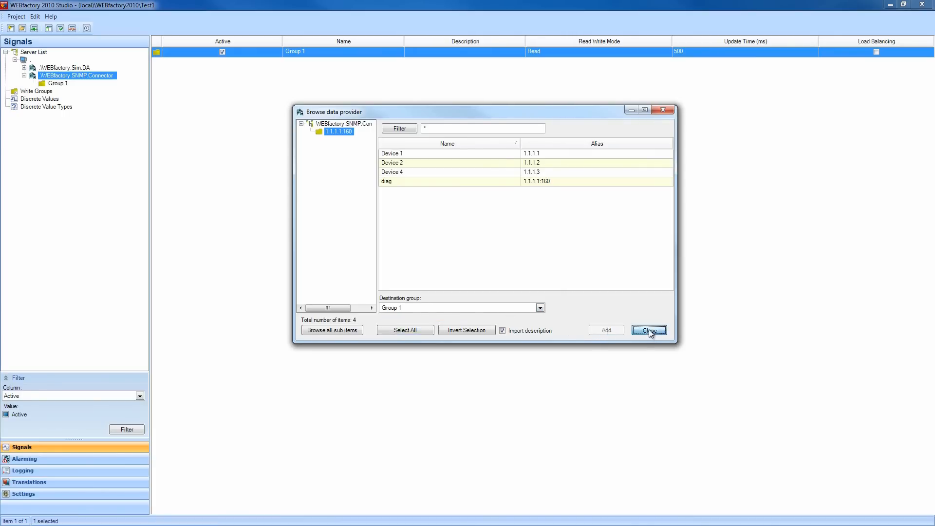
- Review the signals listed in Group 1 of the SNMP connector
{"action": "left_click", "coordinate": [58, 84]}
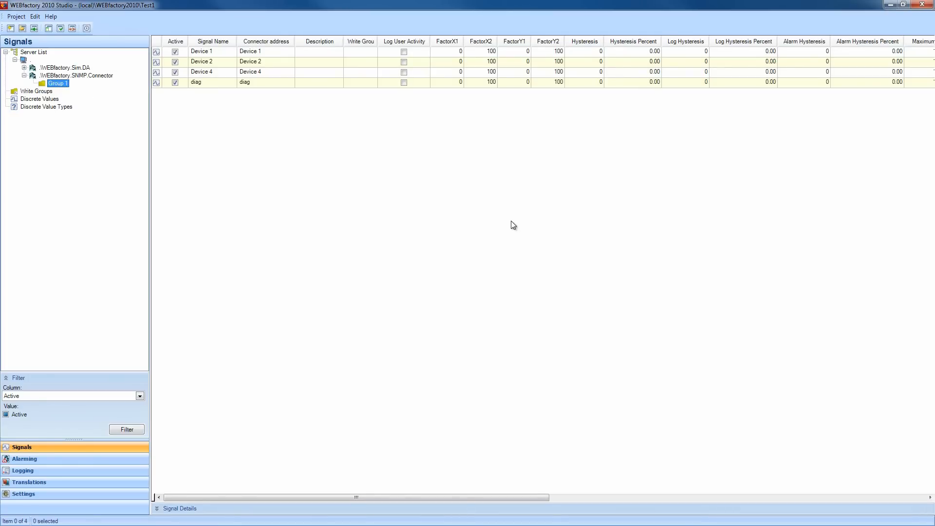
{"action": "left_click", "coordinate": [256, 54]}
{"action": "left_click", "coordinate": [250, 82], "text": "shift"}
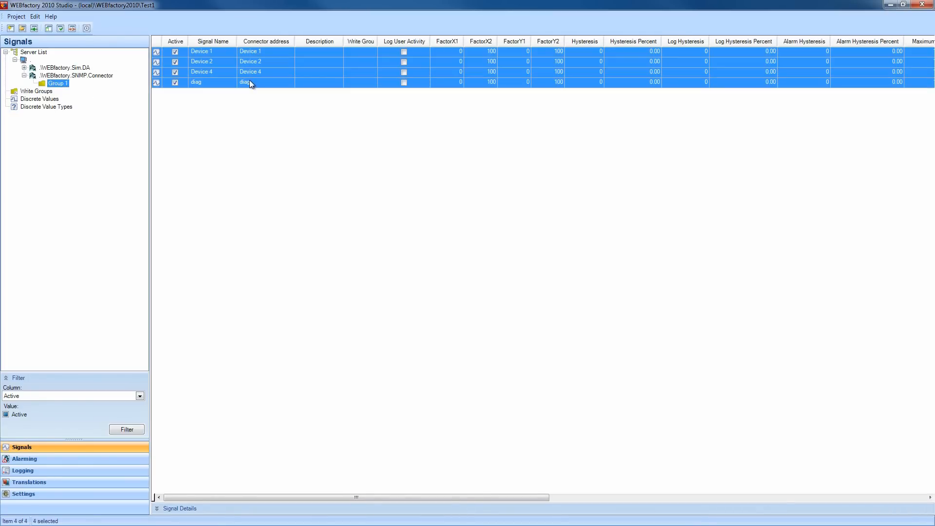
{"action": "left_click", "coordinate": [95, 75]}
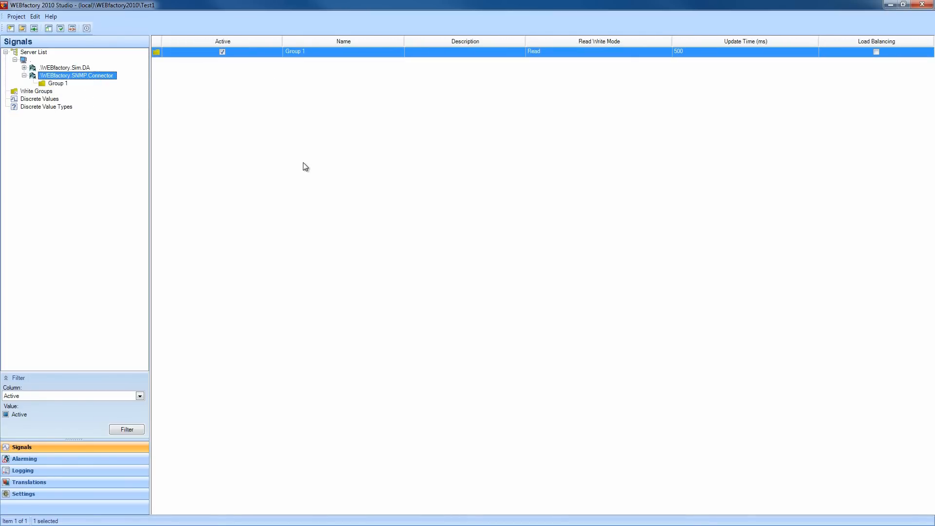
{"action": "left_click", "coordinate": [57, 83]}
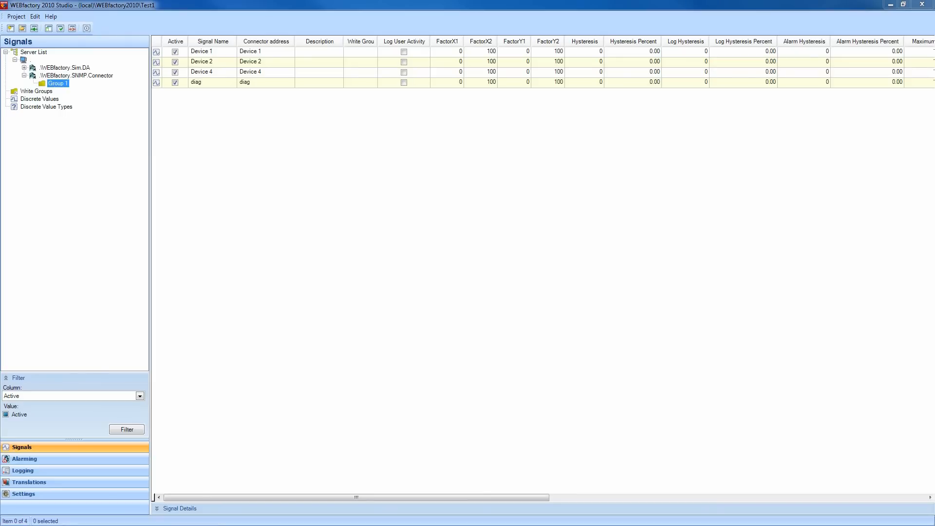